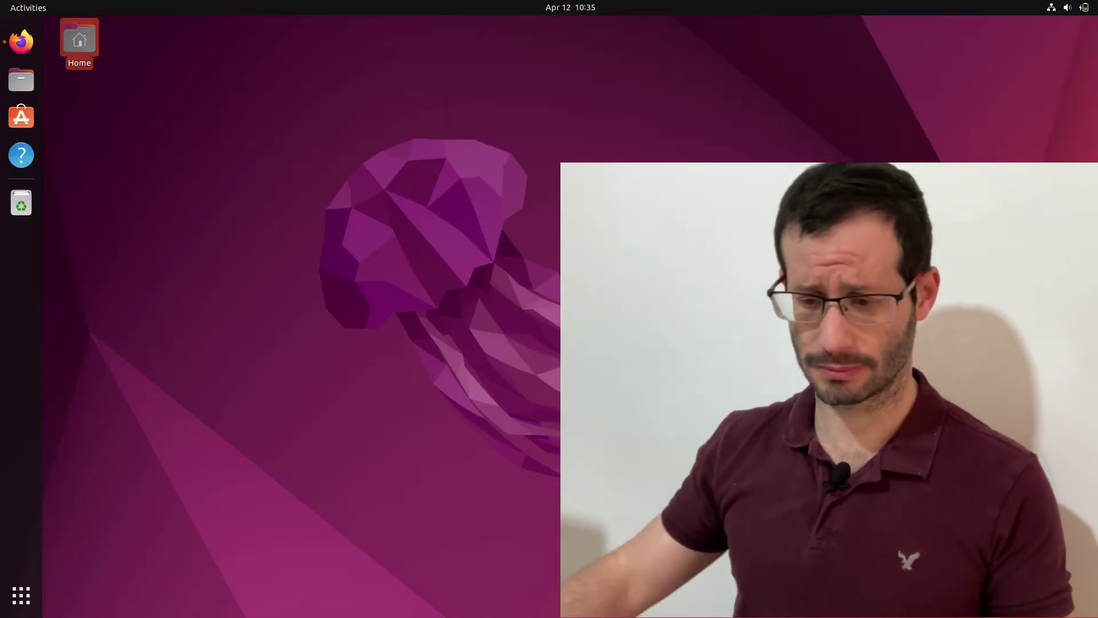
# Open a terminal and confirm 'node -v' reports node is not installed.
pyautogui.hotkey('ctrl', 'alt', 't')
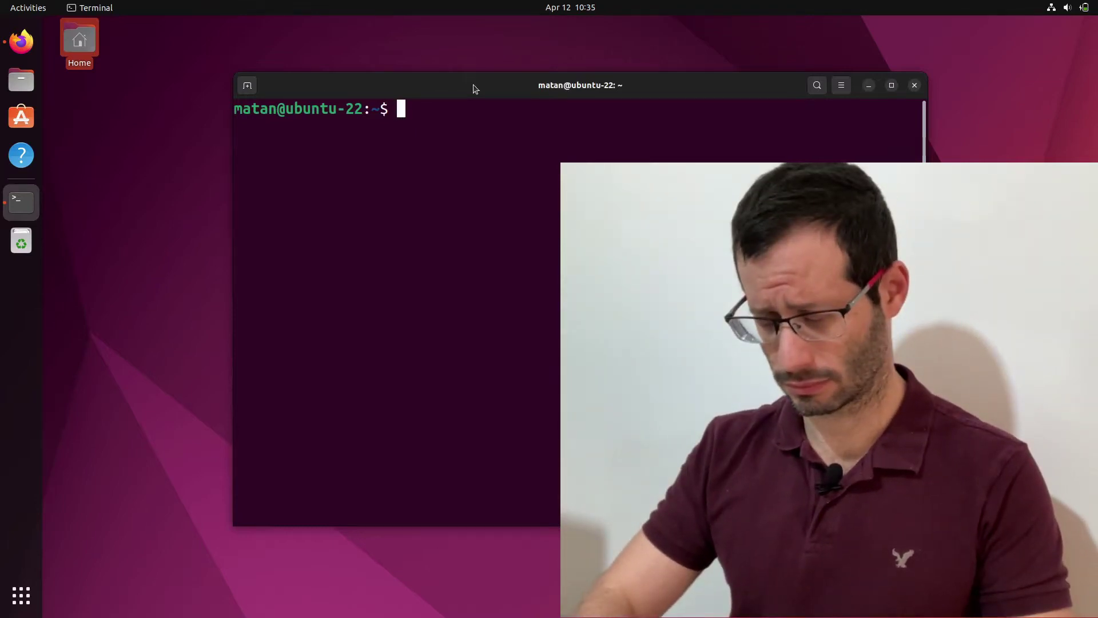
pyautogui.write('node -v')
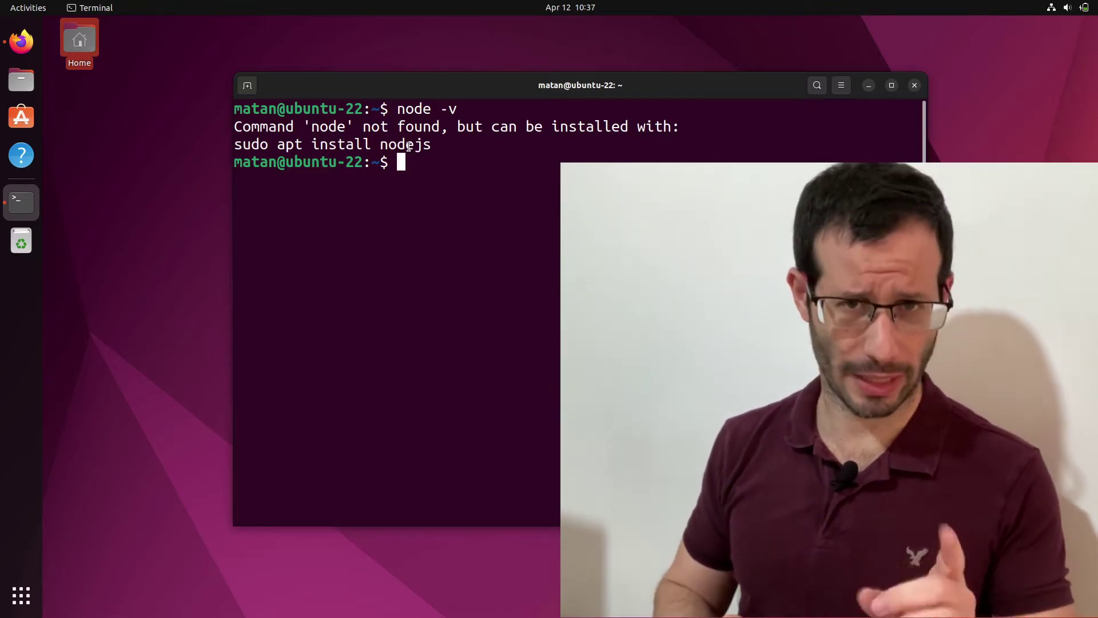
pyautogui.write('sudo apt purge ')
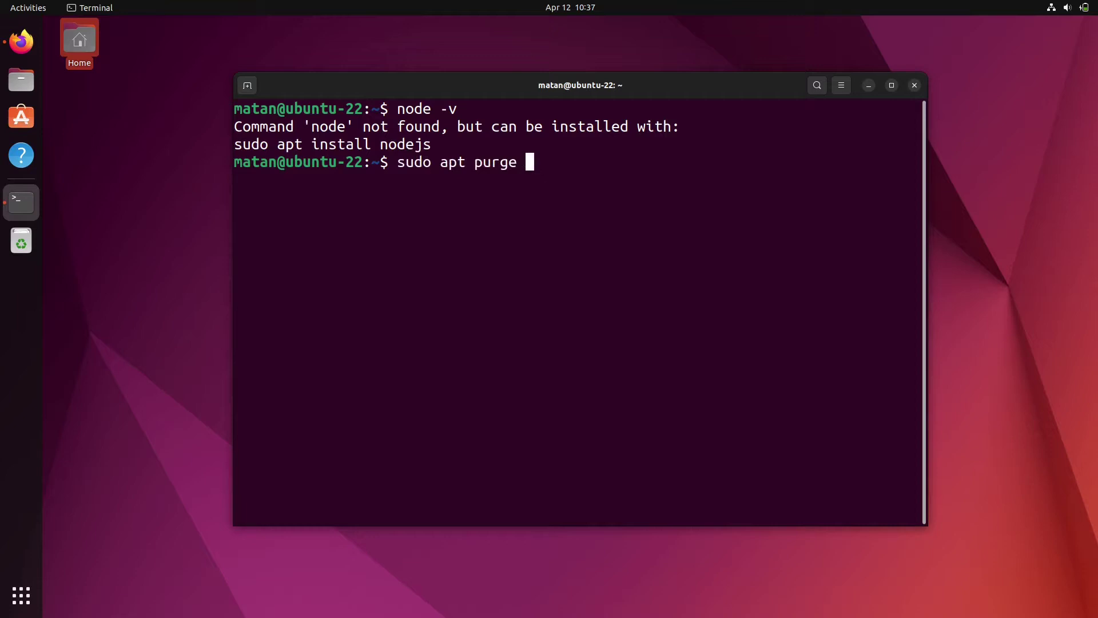
pyautogui.write('nodejs')
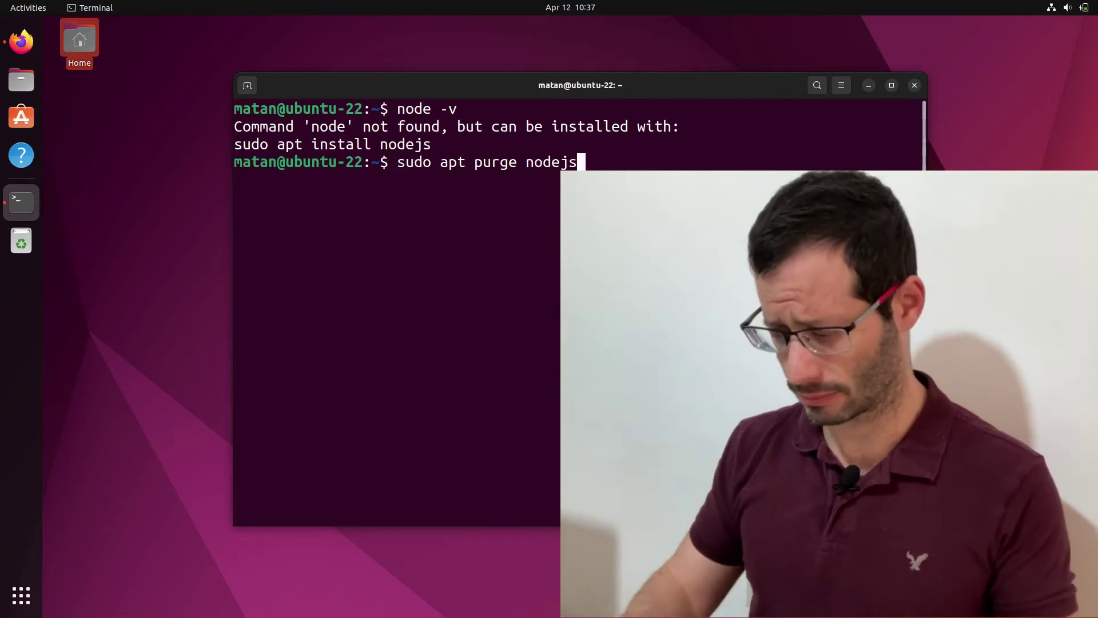
# Run 'sudo apt purge nodejs' and confirm there was no nodejs package to remove.
pyautogui.press('Return')
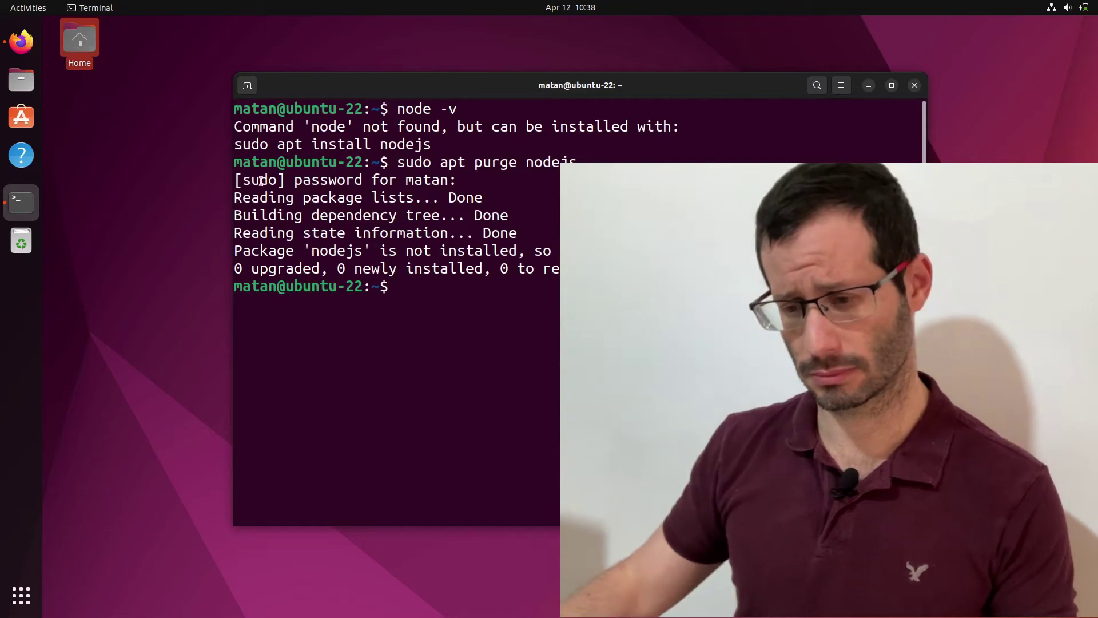
# Bring the nodejs.org page offering 16.14.2 LTS for Linux to the front in Firefox.
pyautogui.click(24, 40)
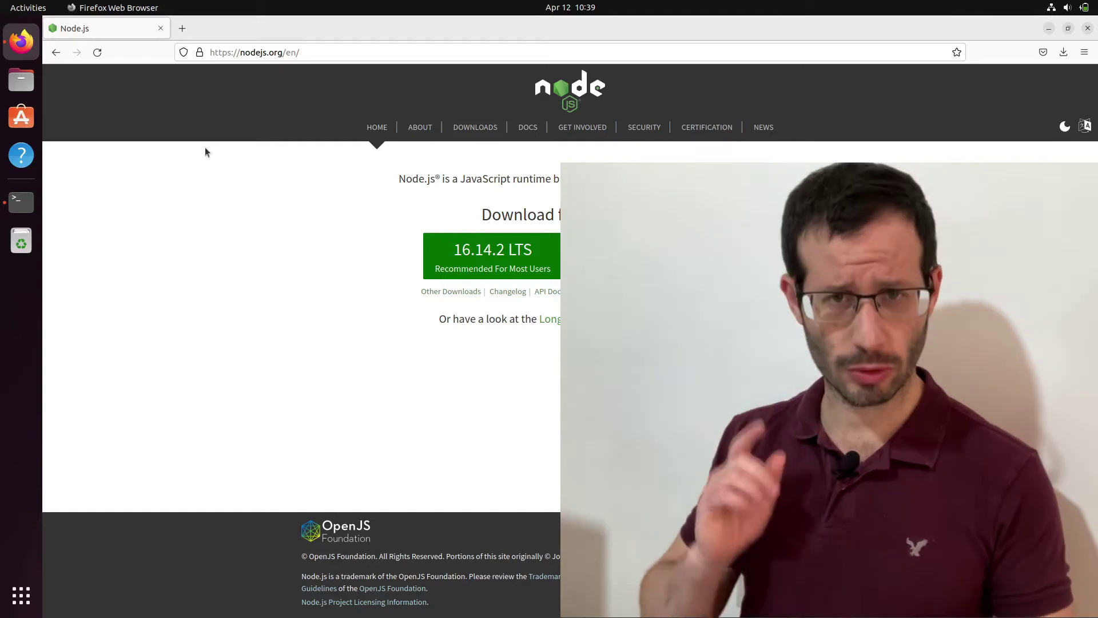
# Clear the terminal and check apt-cache policy for nodejs: not installed, candidate 12.22.9.
pyautogui.click(17, 204)
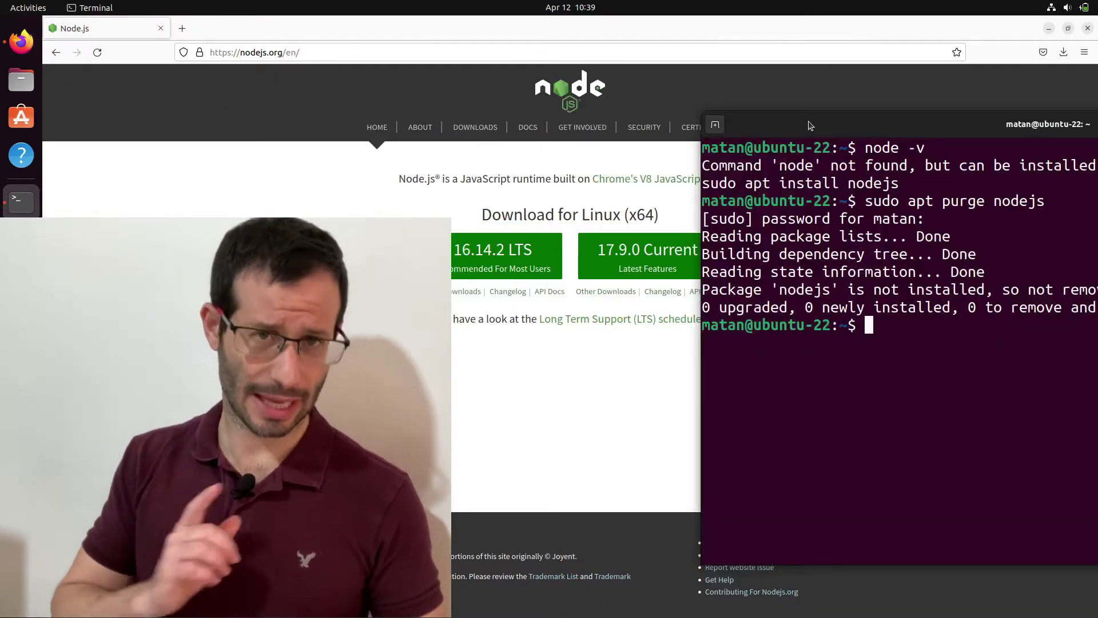
pyautogui.hotkey('ctrl', 'l')
pyautogui.write('apt-c')
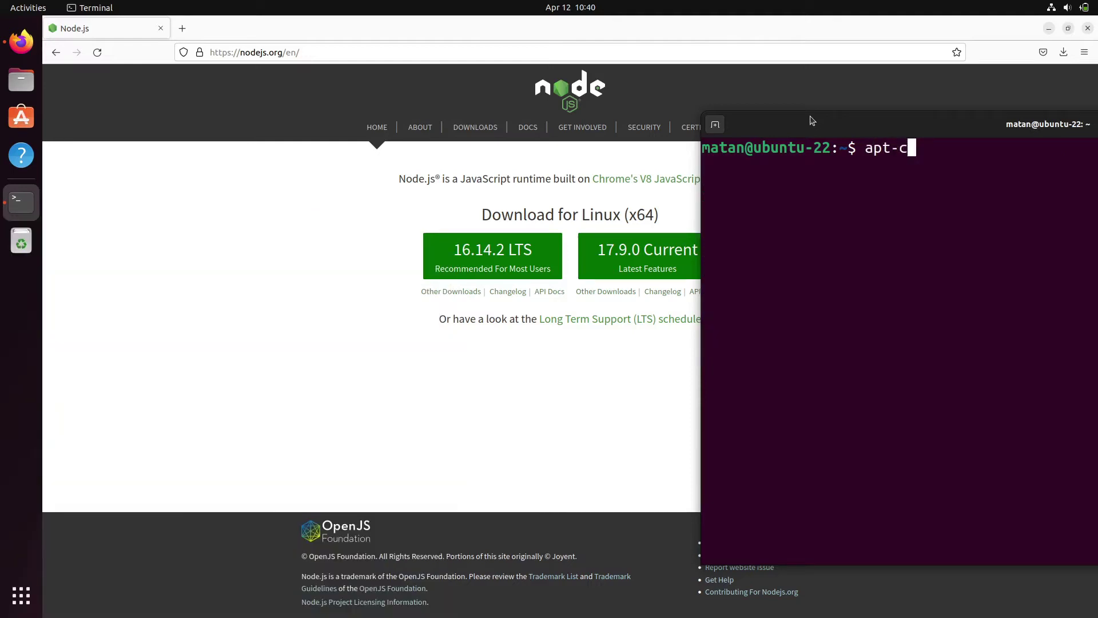
pyautogui.write('nodejs')
pyautogui.press('Return')
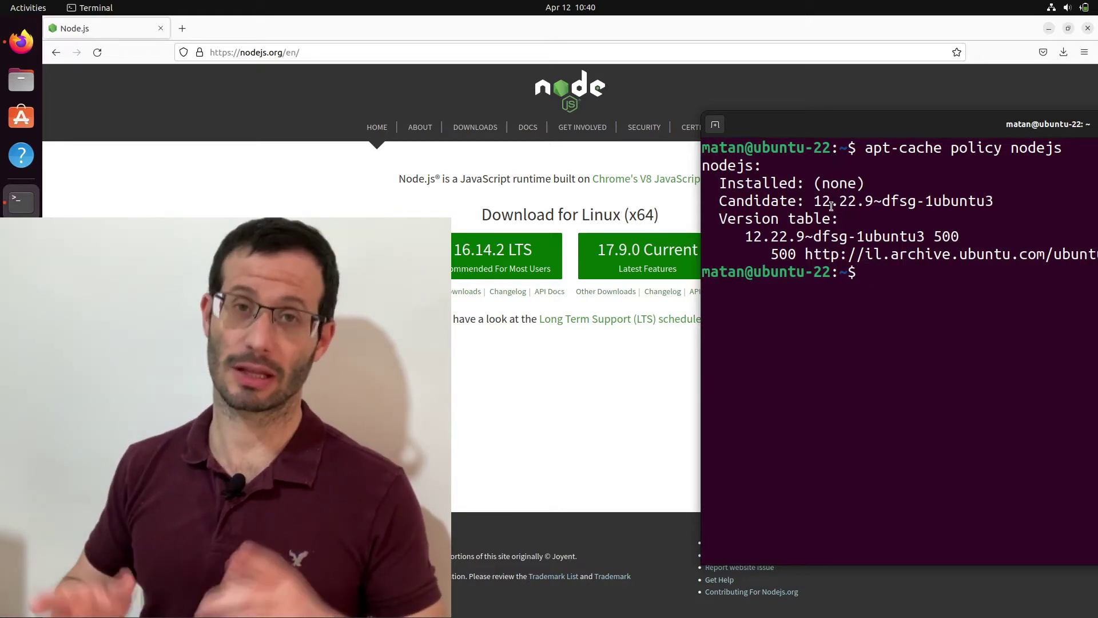
# Download the 16.14.2 LTS tarball node-v16.14.2-linux-x64.tar.xz (20.9 MB) from nodejs.org.
pyautogui.click(326, 197)
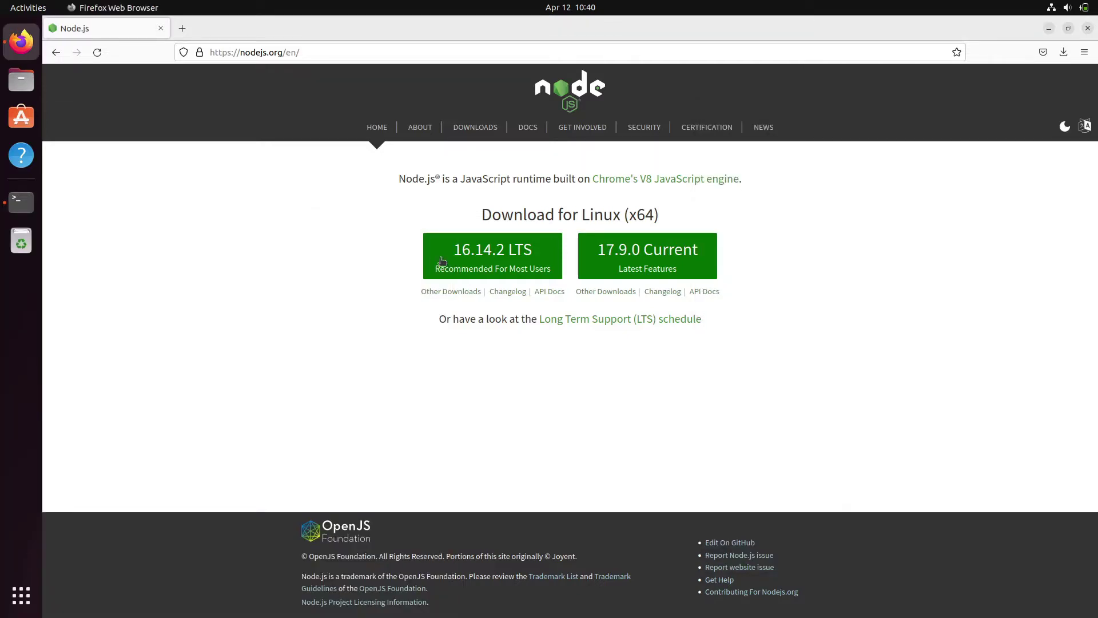
pyautogui.click(446, 260)
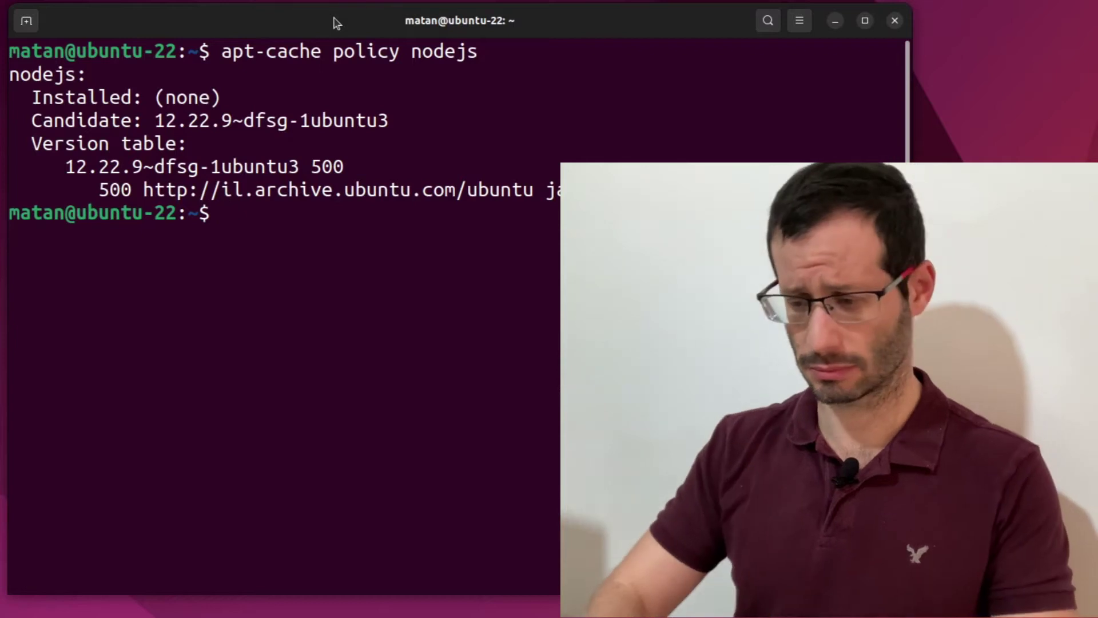
pyautogui.write('cd ls')
# Extract node-v16.14.2-linux-x64.tar.xz in Downloads and enter its folder, listing bin, include, lib, share.
pyautogui.press('Return')
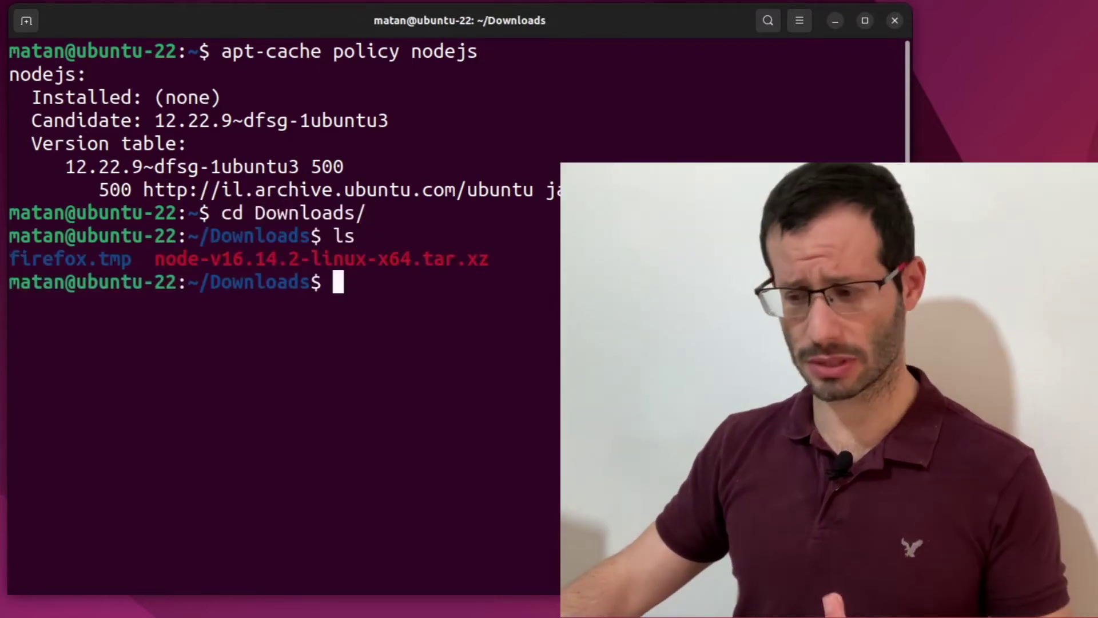
pyautogui.doubleClick(437, 261)
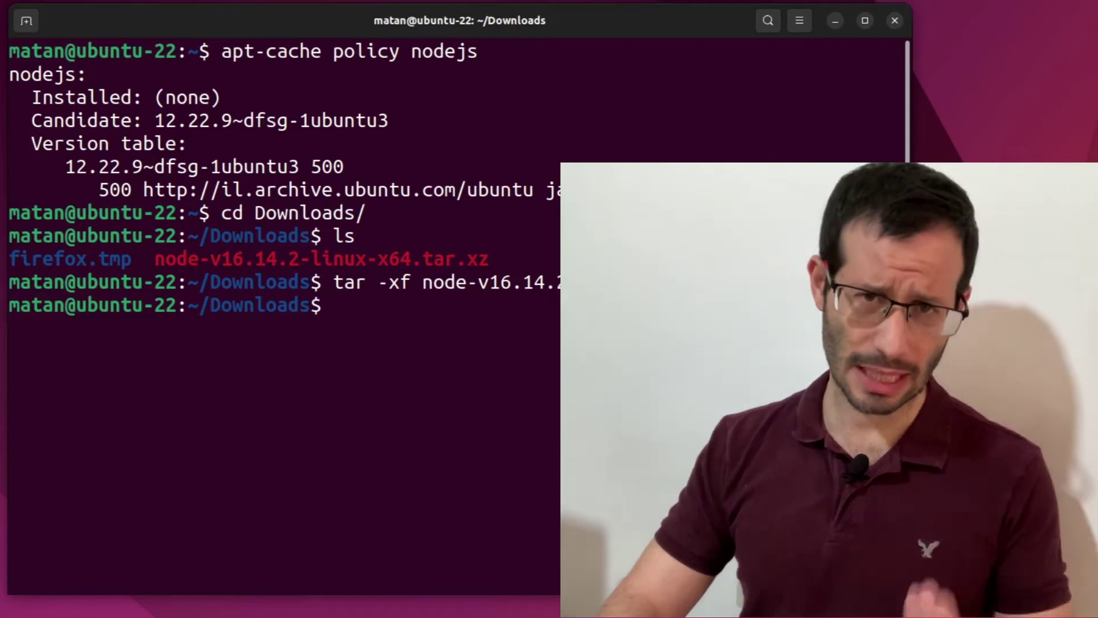
pyautogui.write('ls')
pyautogui.press('Return')
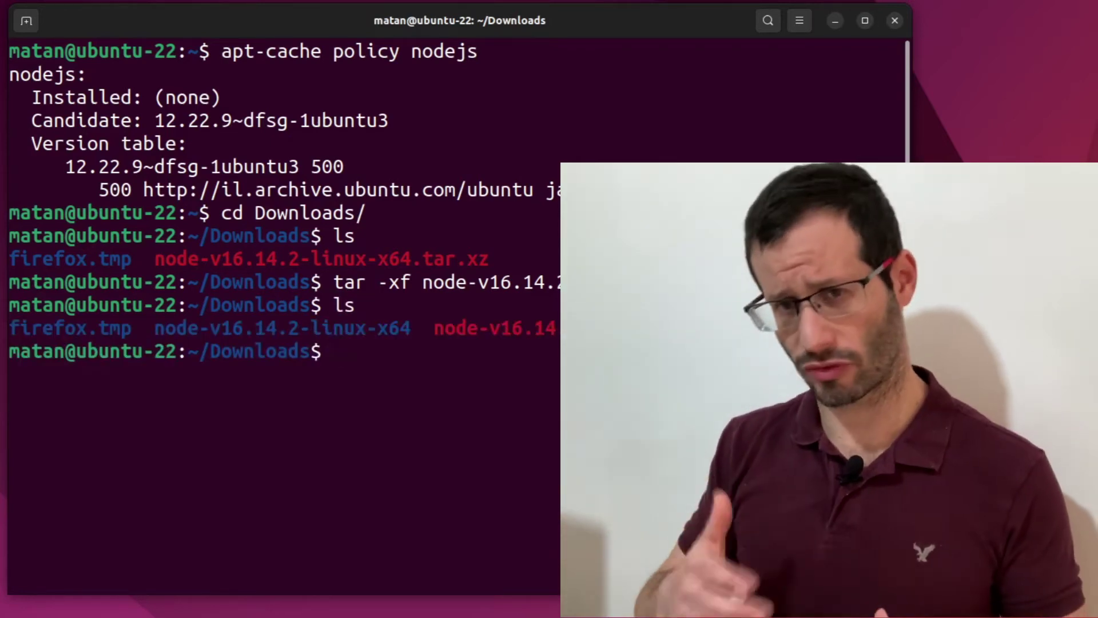
pyautogui.write('cd no')
pyautogui.press('Tab')
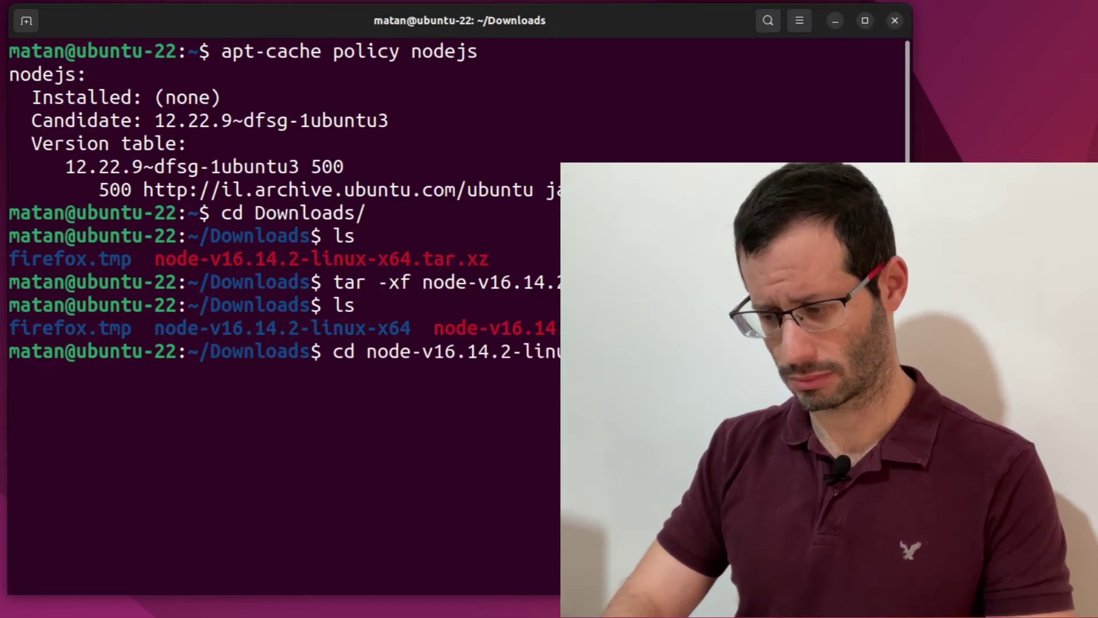
pyautogui.press('Return')
pyautogui.write('ls')
pyautogui.press('Return')
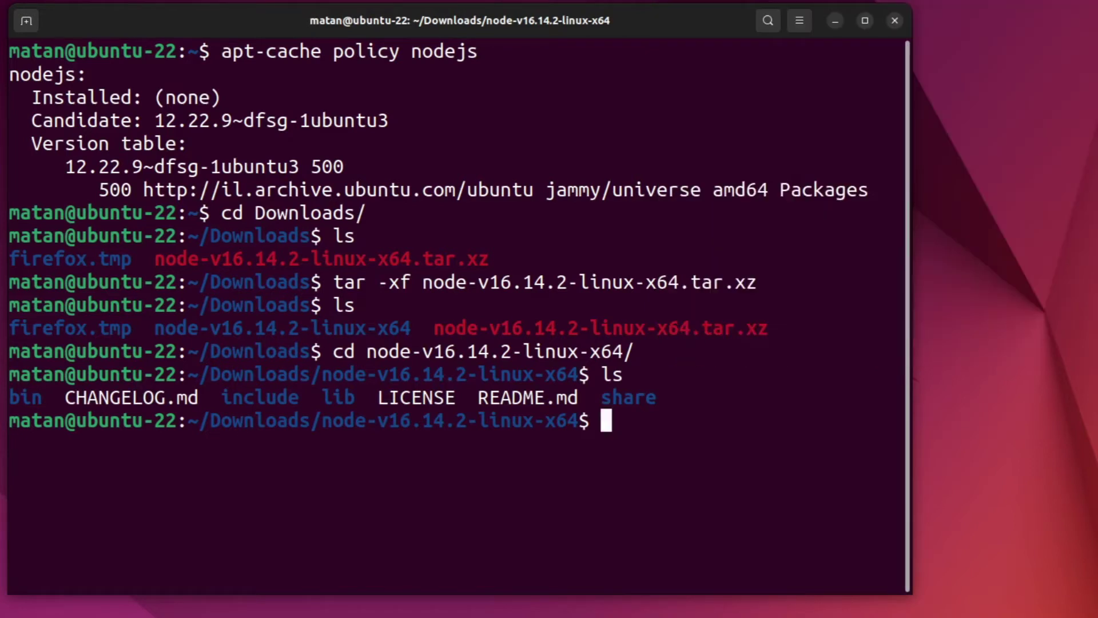
pyautogui.write('cd ..')
# Move node-v16.14.2-linux-x64 to ~/nodejs and change into ~/nodejs/bin.
pyautogui.press('Return')
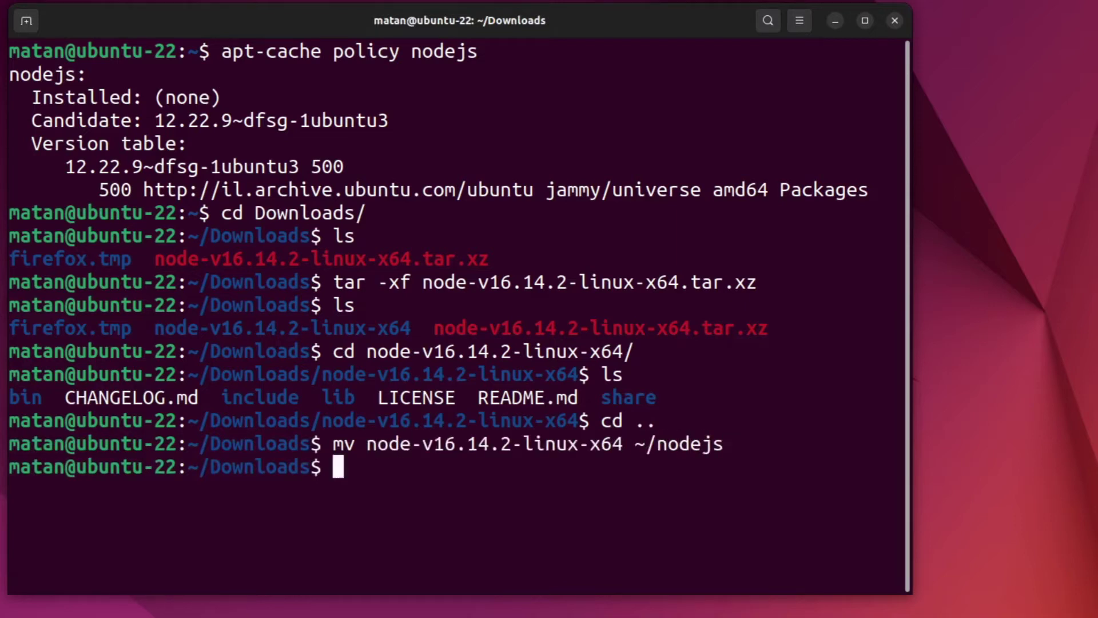
pyautogui.write('ls')
pyautogui.press('Return')
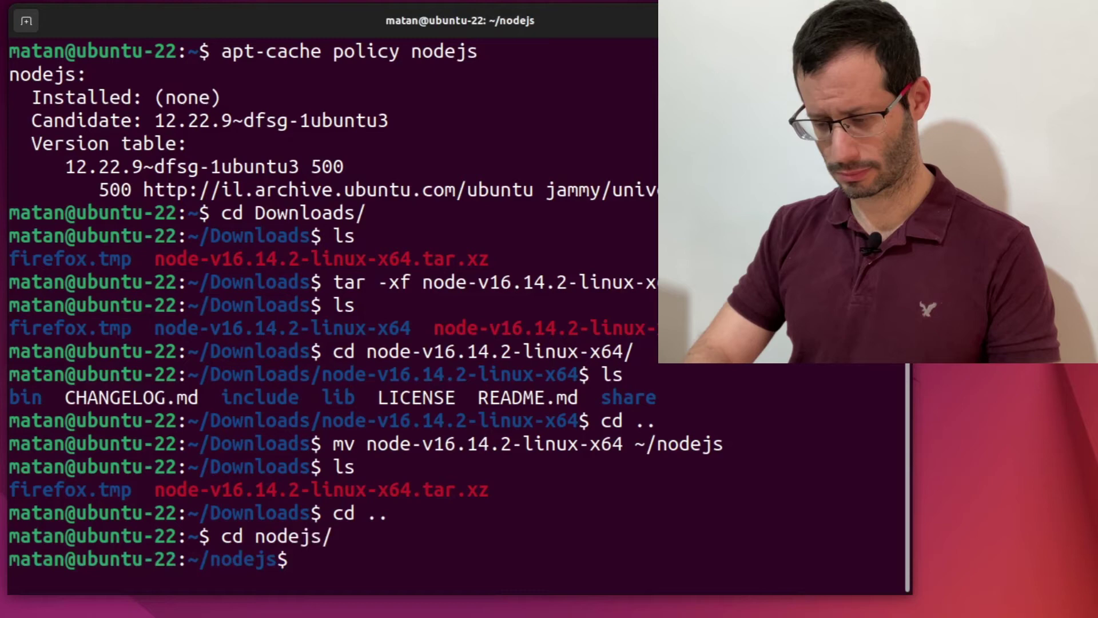
pyautogui.write('ls')
pyautogui.press('Return')
pyautogui.write('cd bin/')
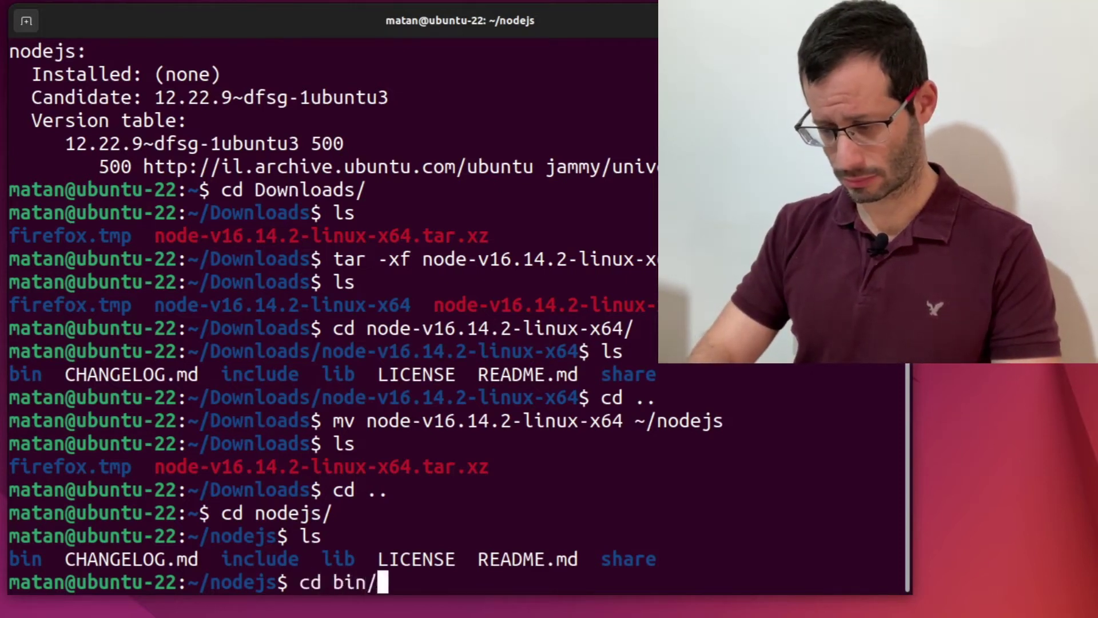
pyautogui.press('Return')
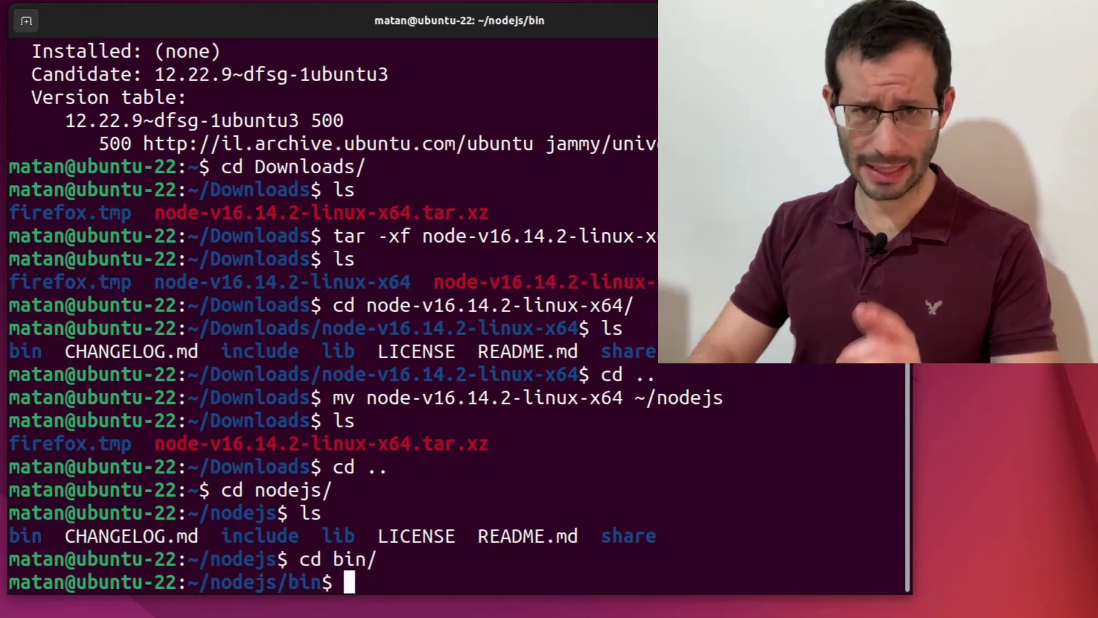
pyautogui.write('ls')
# Confirm ./node -v in ~/nodejs/bin reports v16.14.2, then return to the home directory.
pyautogui.press('Return')
pyautogui.write('./node -')
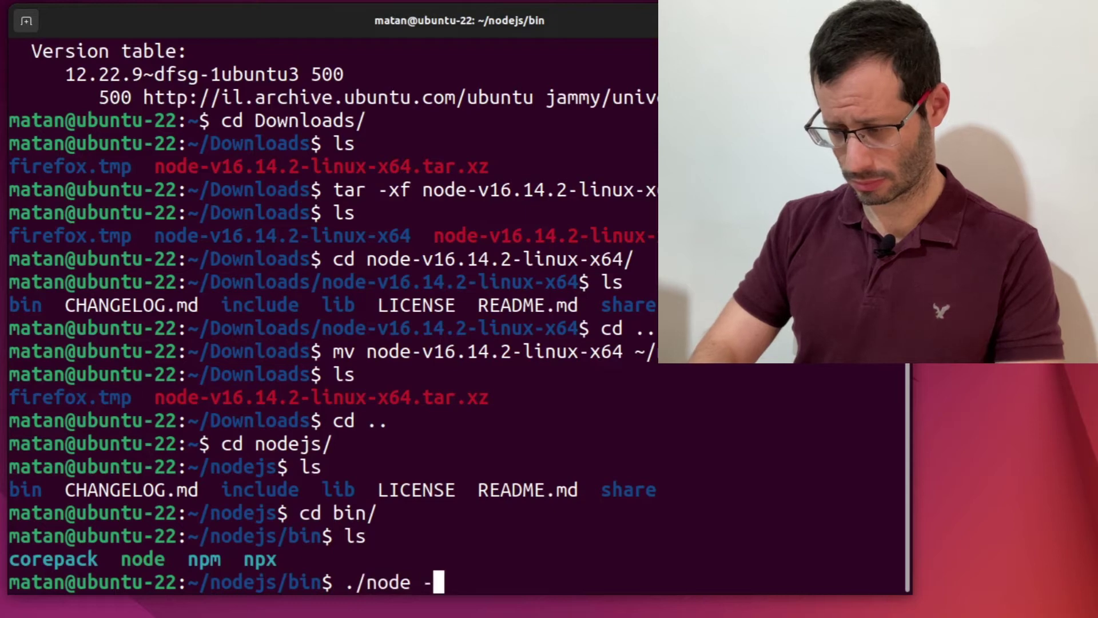
pyautogui.write('v')
pyautogui.press('Return')
pyautogui.write('c')
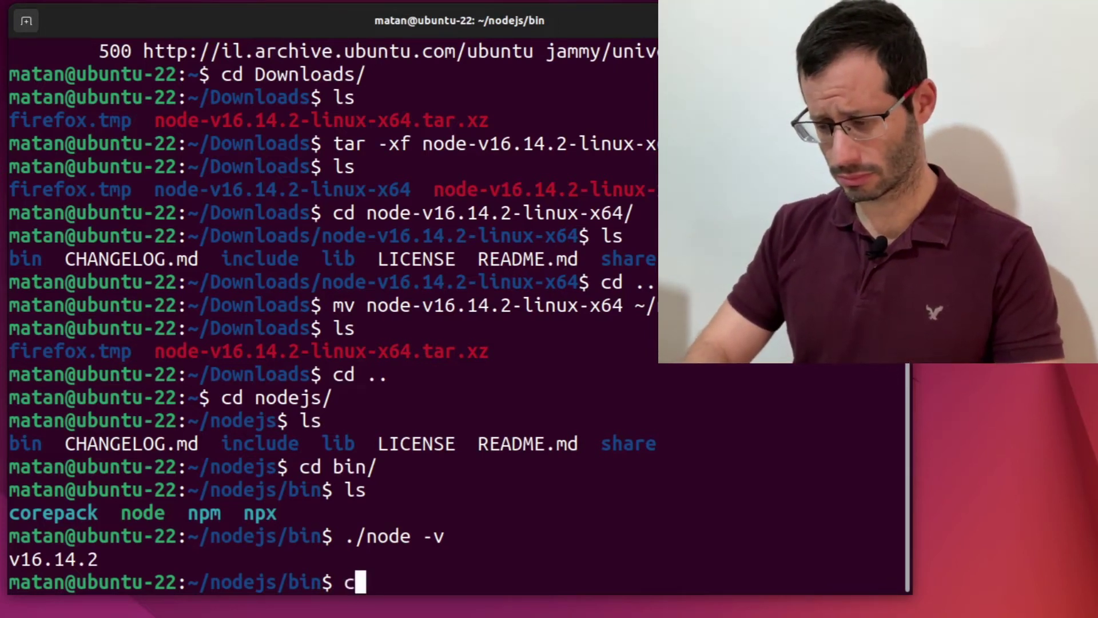
pyautogui.write('d')
pyautogui.press('Return')
pyautogui.write('nano .bashrc')
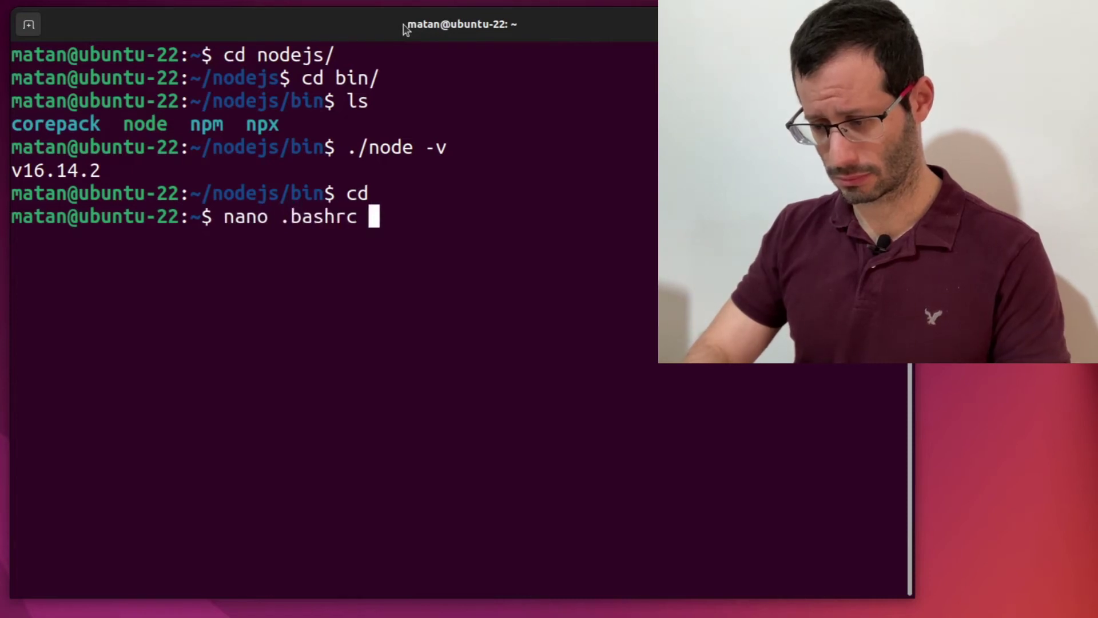
# Open .bashrc in nano and add 'export PATH=$PATH:' as a new last line.
pyautogui.press('Return')
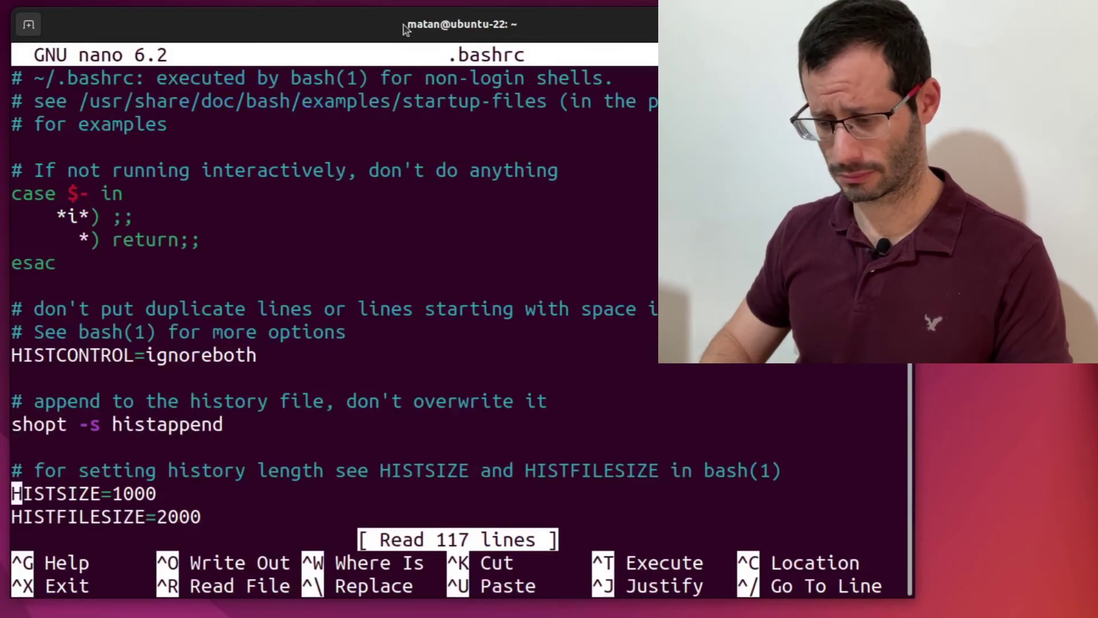
pyautogui.press('pagedown')
pyautogui.press('pagedown')
pyautogui.press('pagedown')
pyautogui.press('pagedown')
pyautogui.press('pagedown')
pyautogui.press('pagedown')
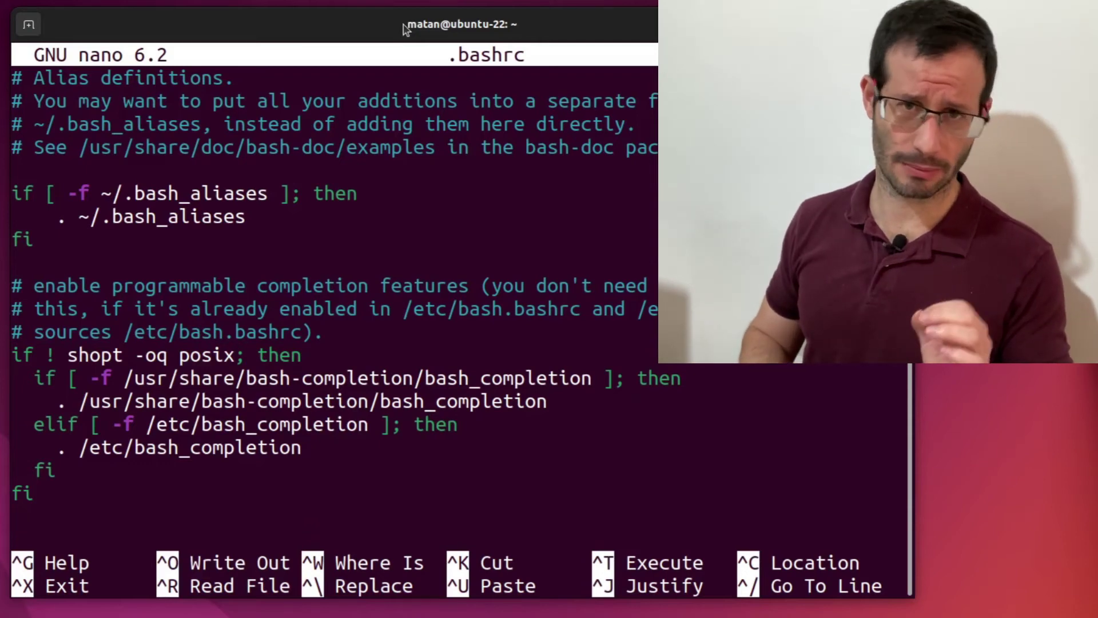
pyautogui.write('export')
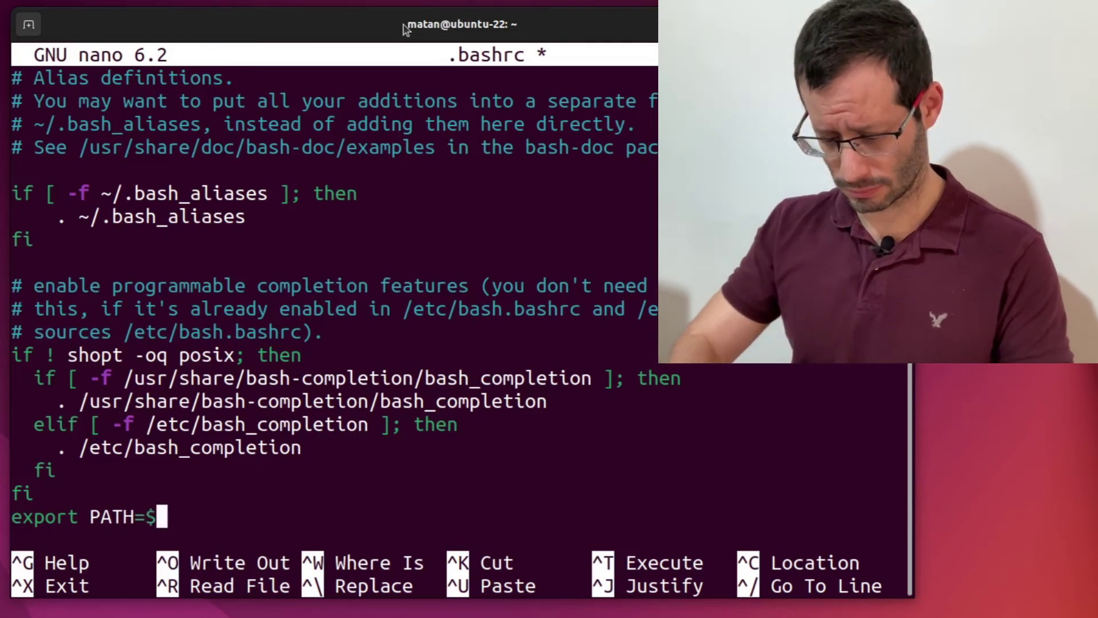
pyautogui.write('PATH:')
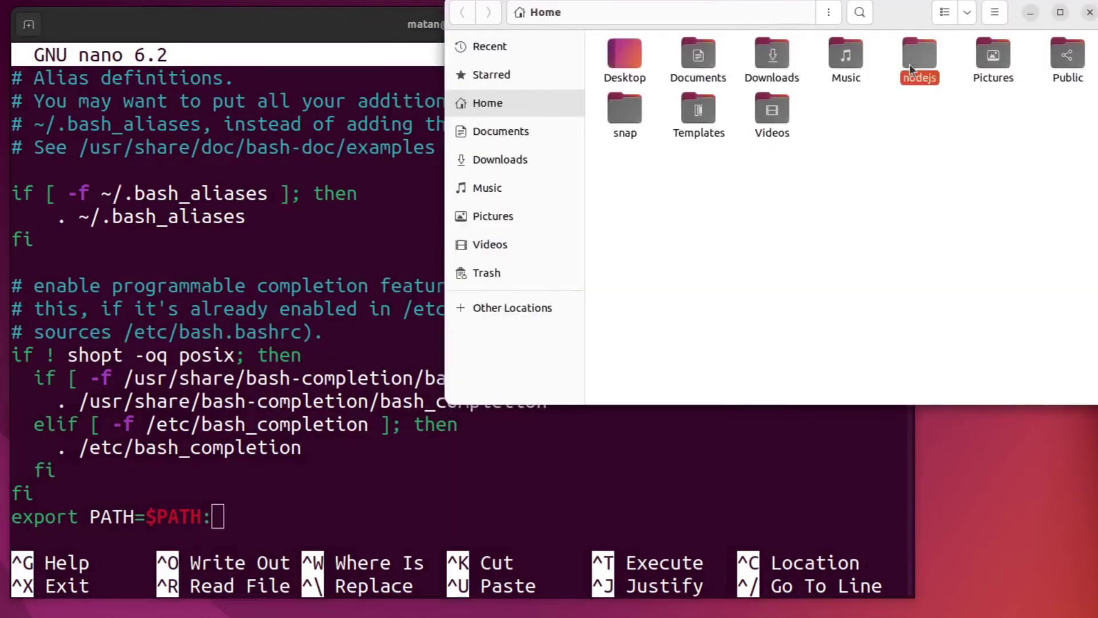
# Copy the ~/nodejs parent path from the bin folder's Properties in Files, then return to nano.
pyautogui.doubleClick(918, 60)
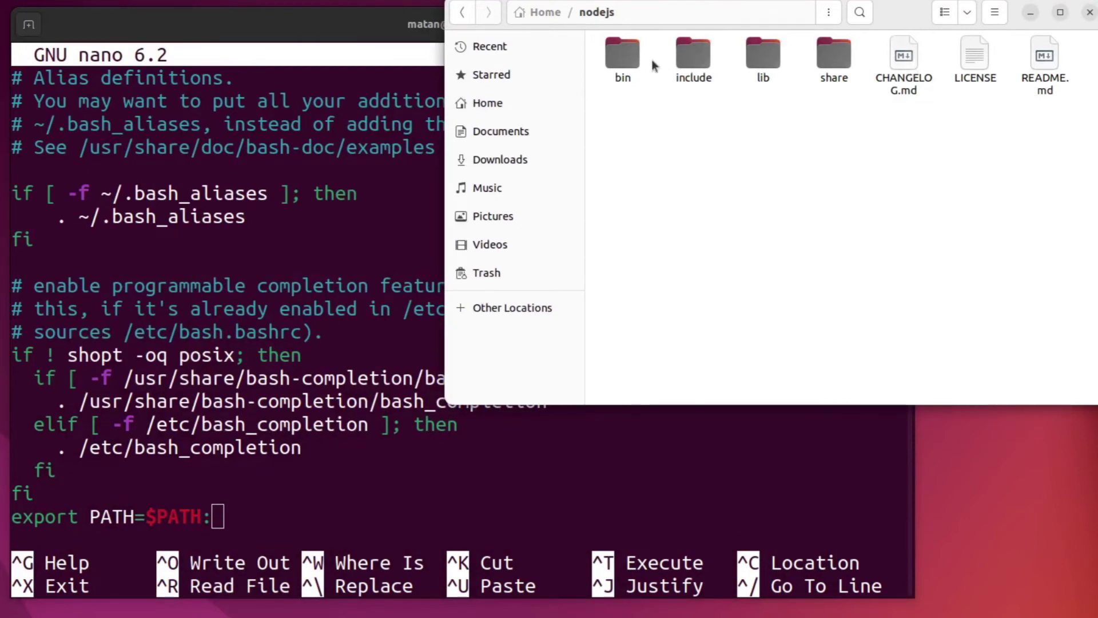
pyautogui.doubleClick(628, 62)
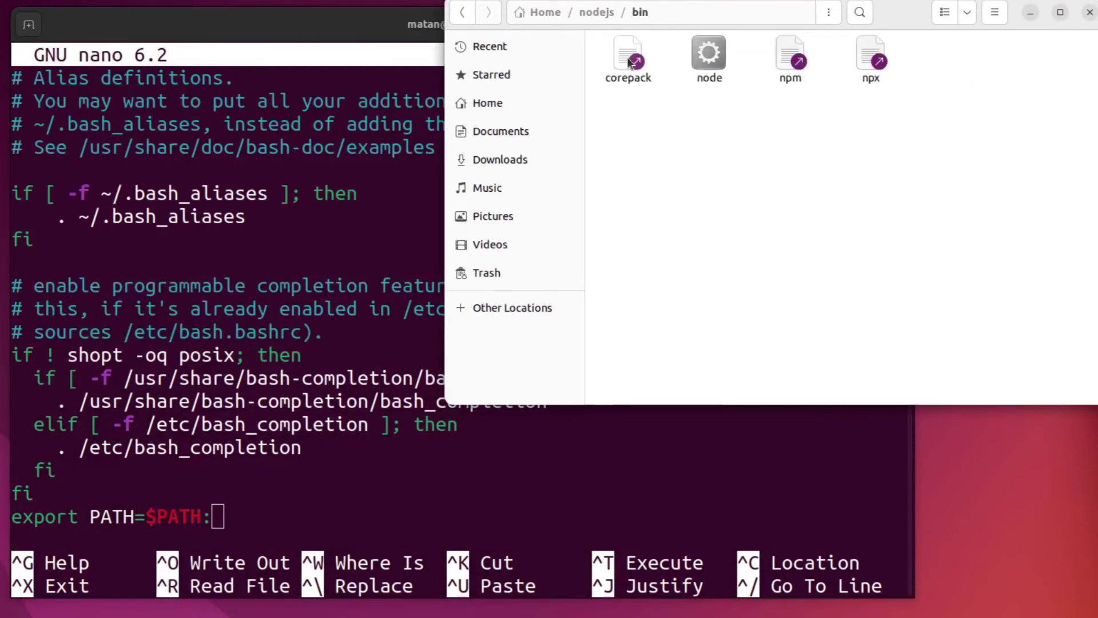
pyautogui.rightClick(702, 164)
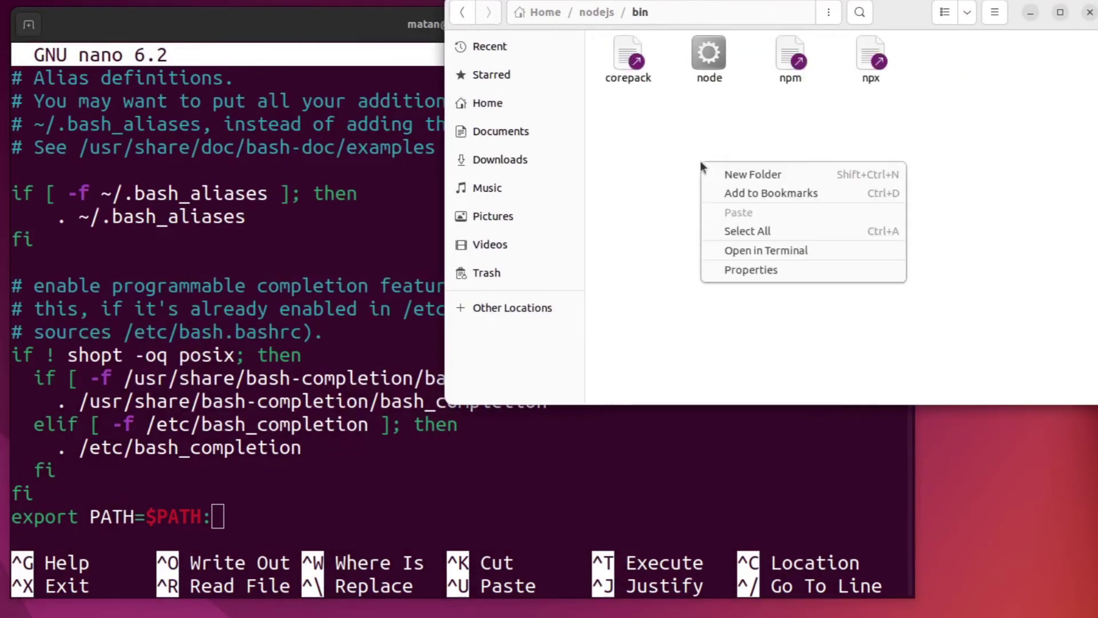
pyautogui.click(745, 272)
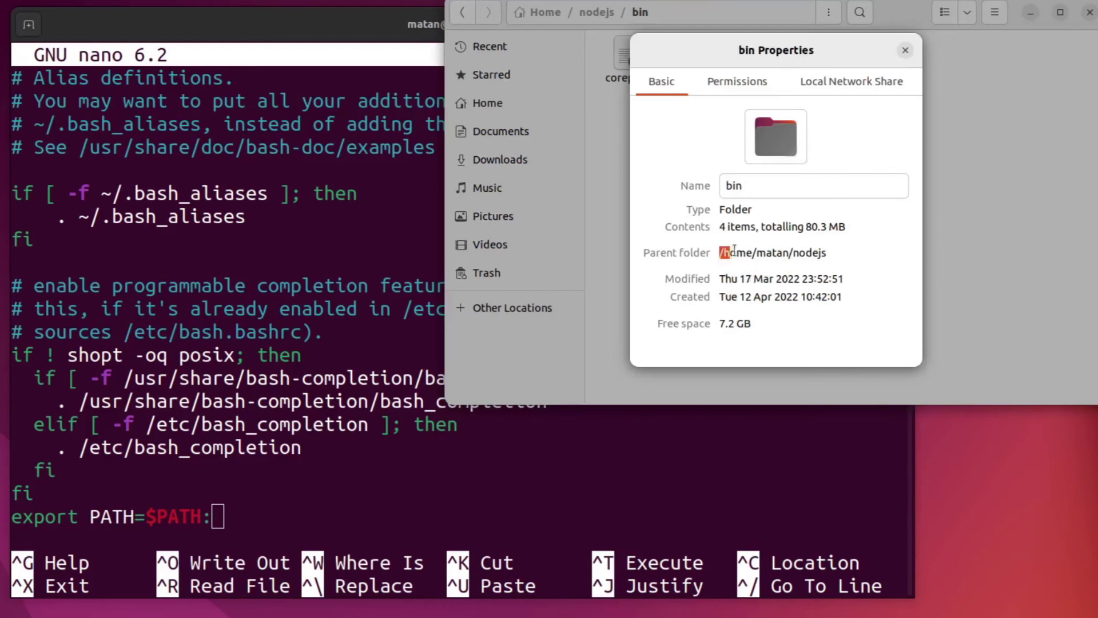
pyautogui.rightClick(798, 254)
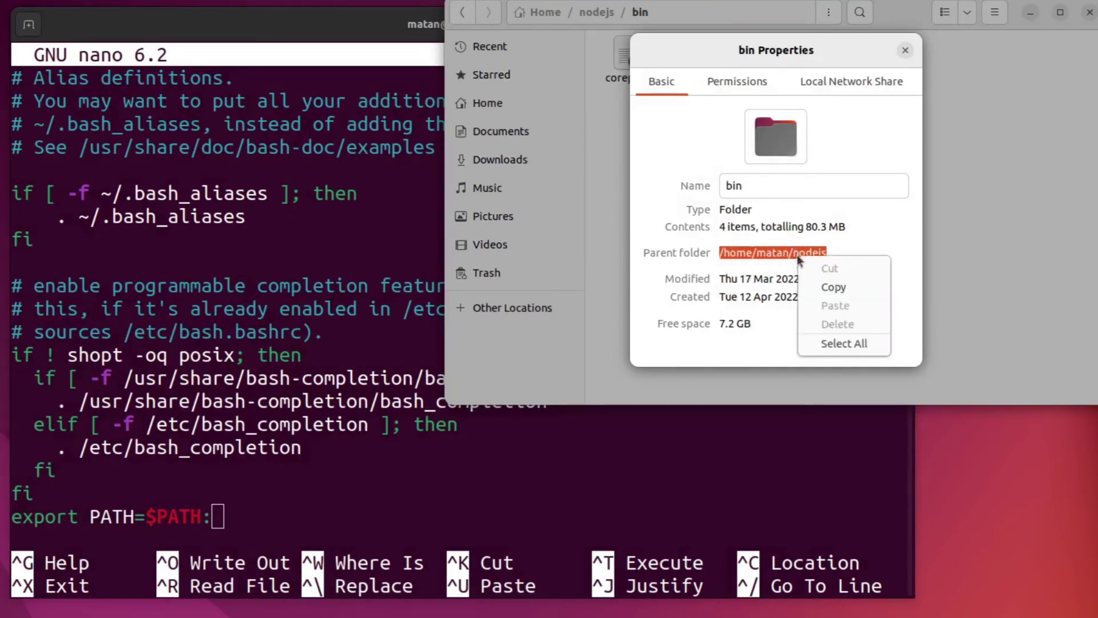
pyautogui.click(830, 289)
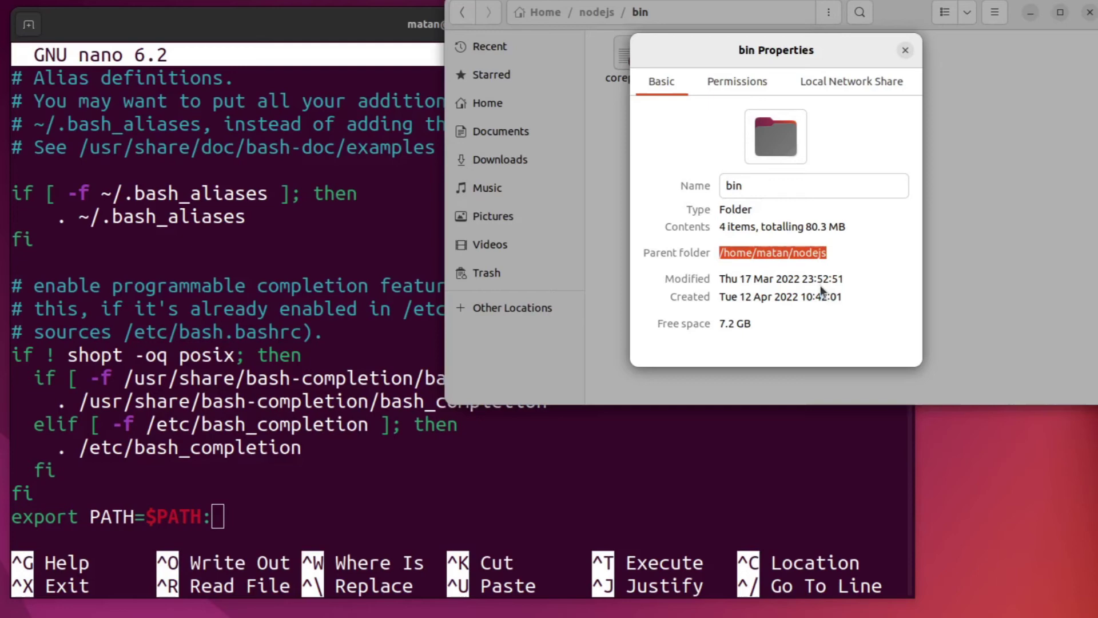
pyautogui.click(291, 520)
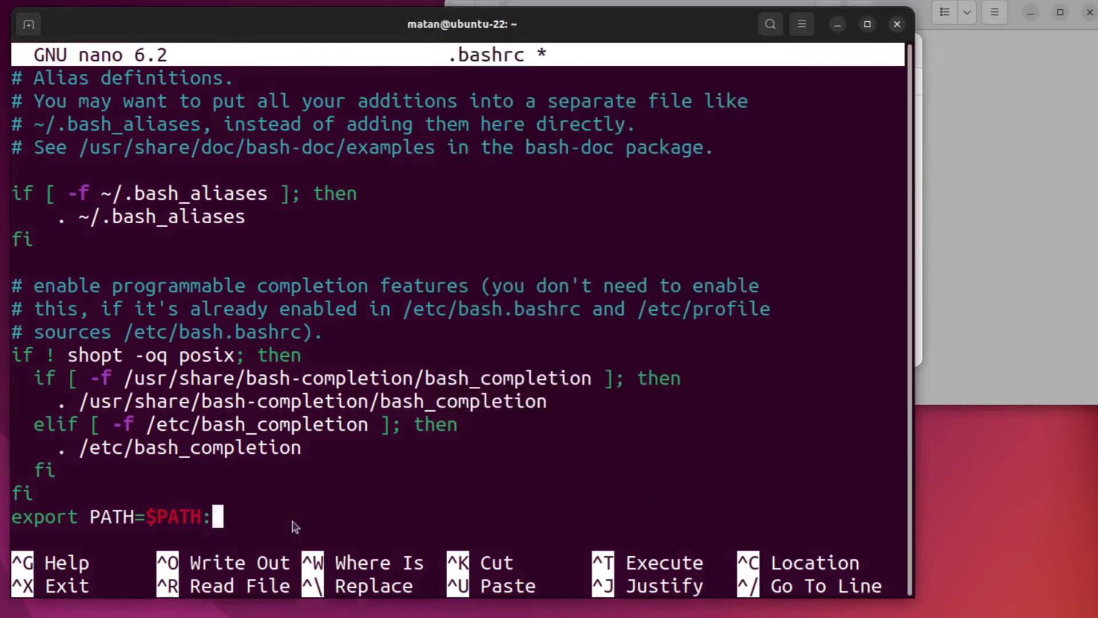
# Make the .bashrc line read export PATH=$PATH:/home/matan/nodejs/bin, then save and close nano.
pyautogui.rightClick(293, 522)
pyautogui.click(327, 571)
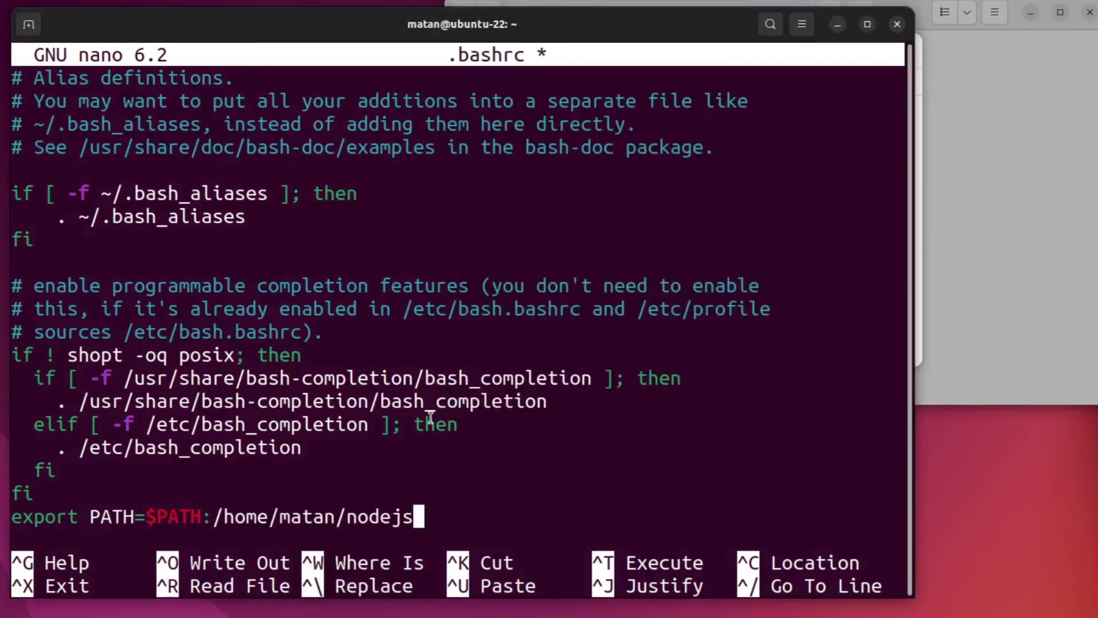
pyautogui.click(978, 225)
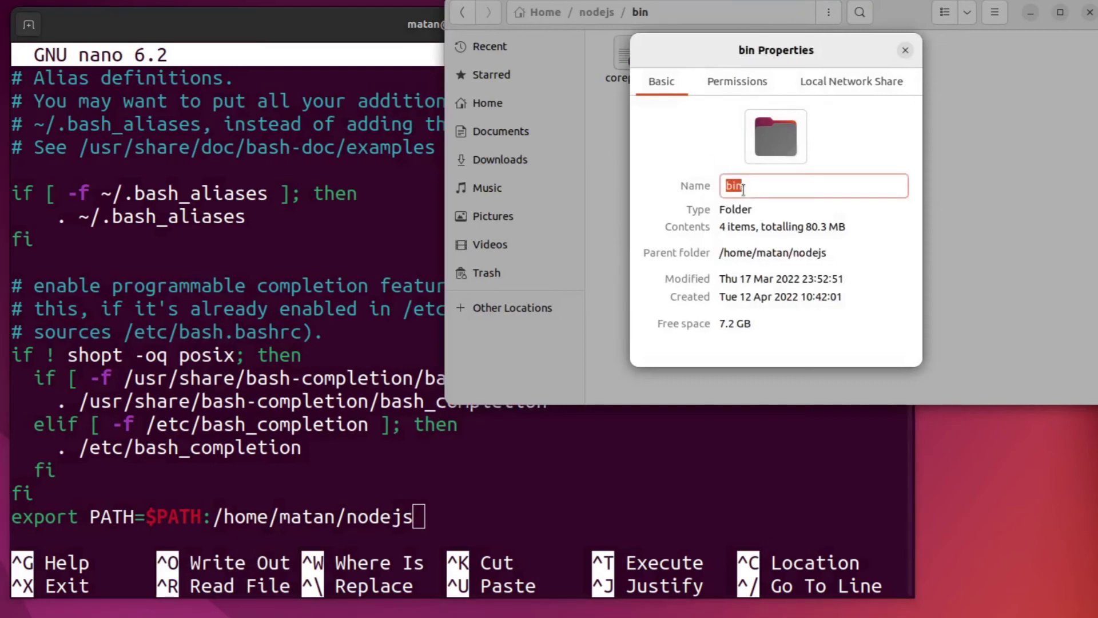
pyautogui.click(551, 501)
pyautogui.write('/bin')
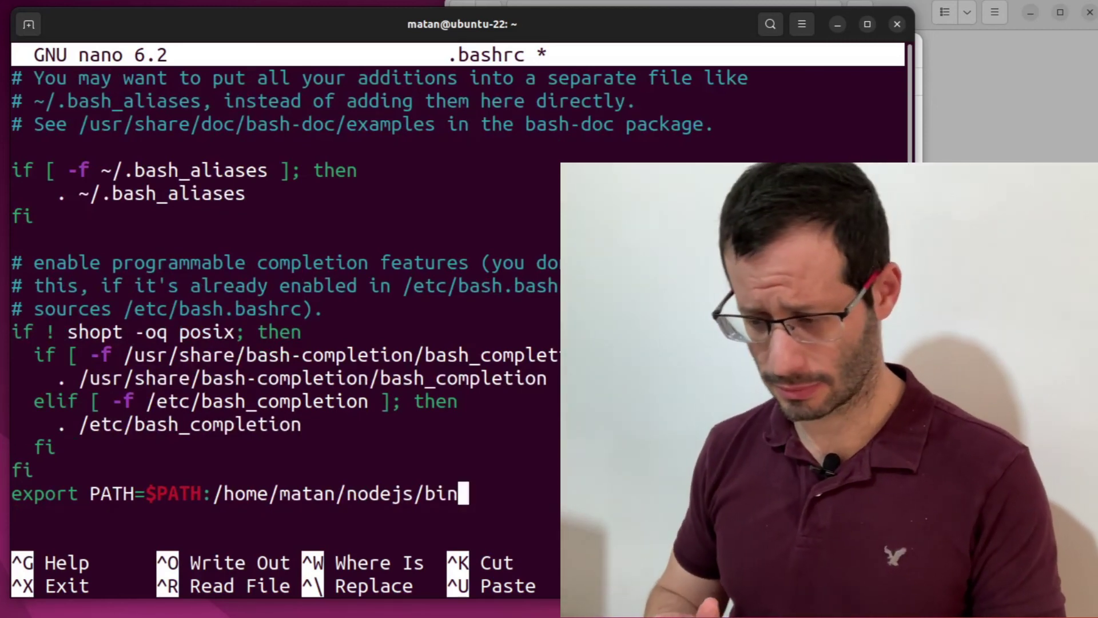
pyautogui.hotkey('ctrl', 's')
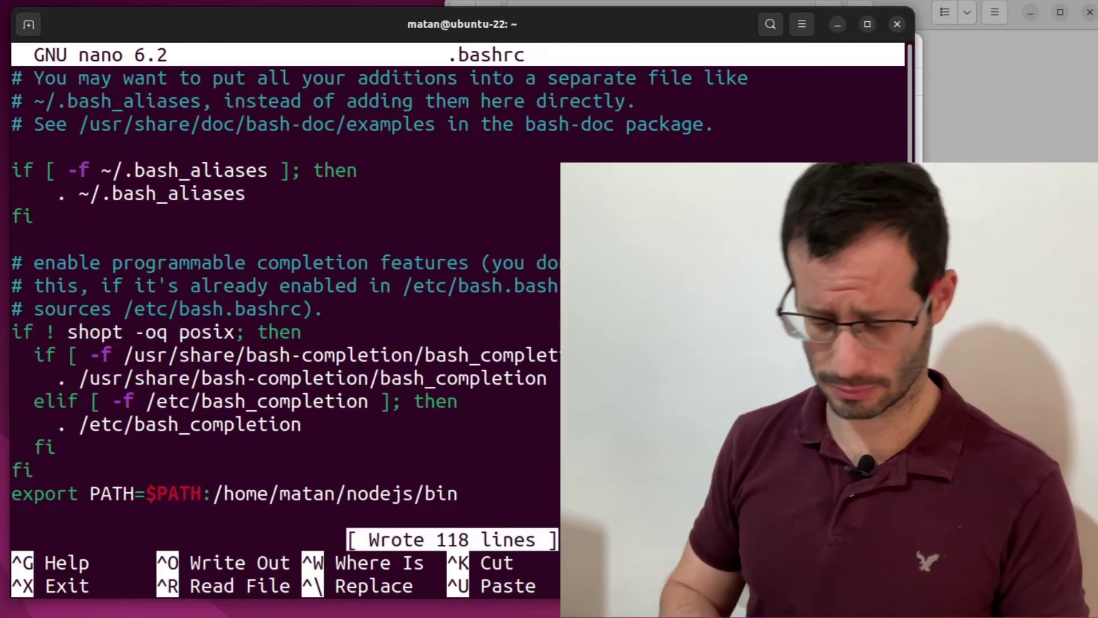
pyautogui.hotkey('ctrl', 'x')
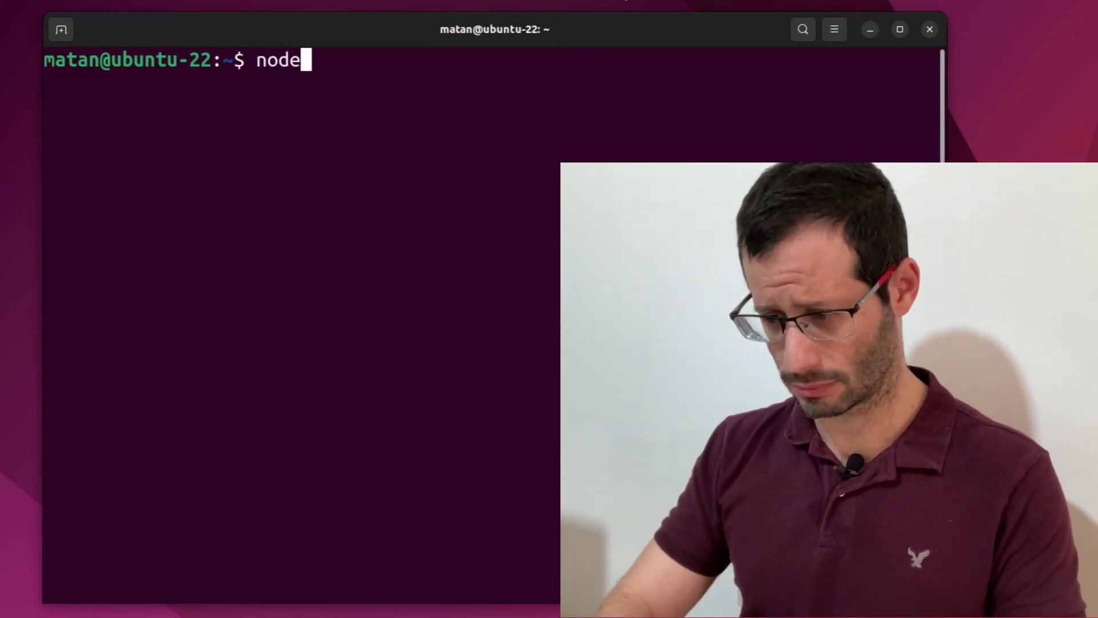
# Run node -v from the home directory in a fresh shell, confirming it reports v16.14.2.
pyautogui.press('Return')
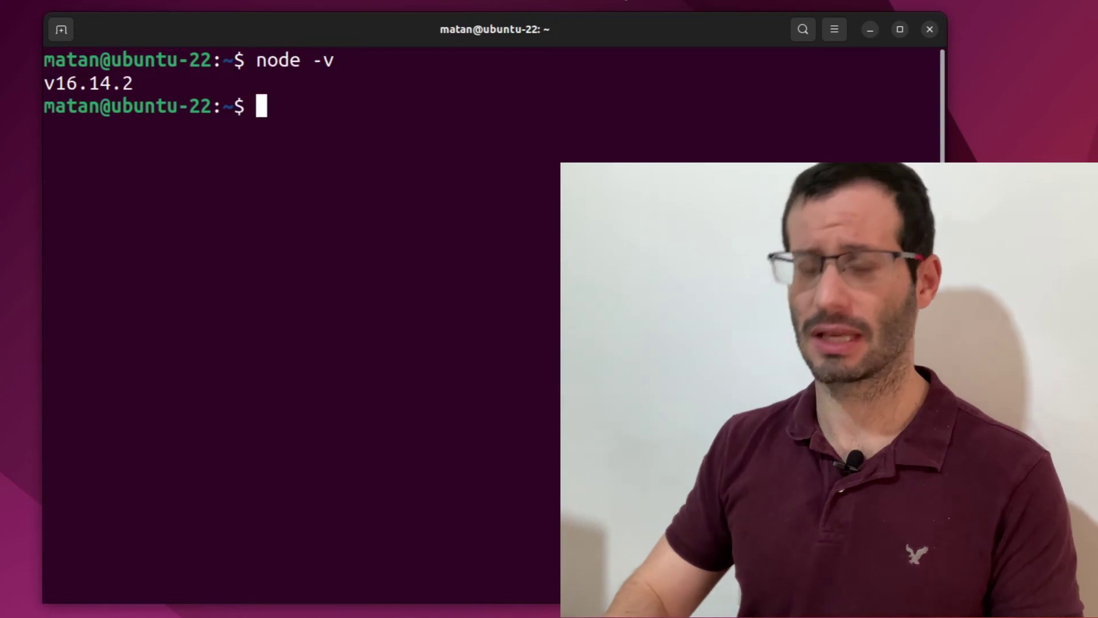